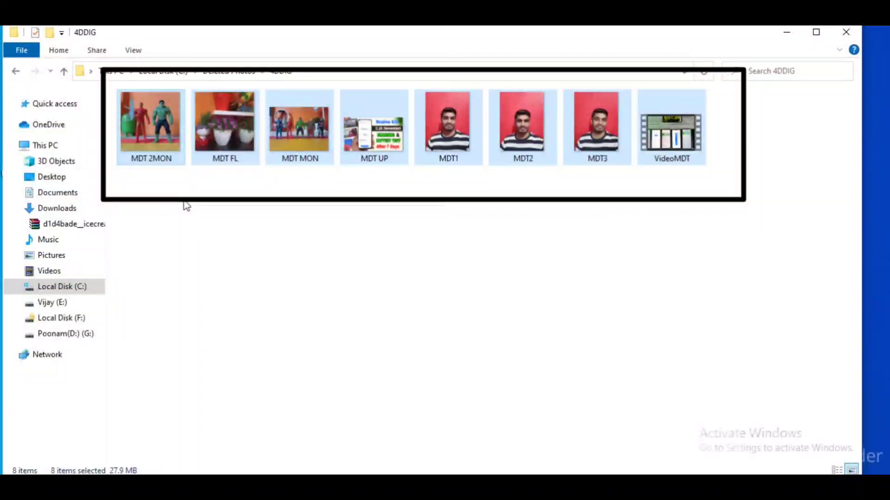
Step: Delete the eight selected MDT photo and video files from the 4DDIG folder and permanently remove them from the Recycle Bin
{"action": "key", "text": "Delete"}
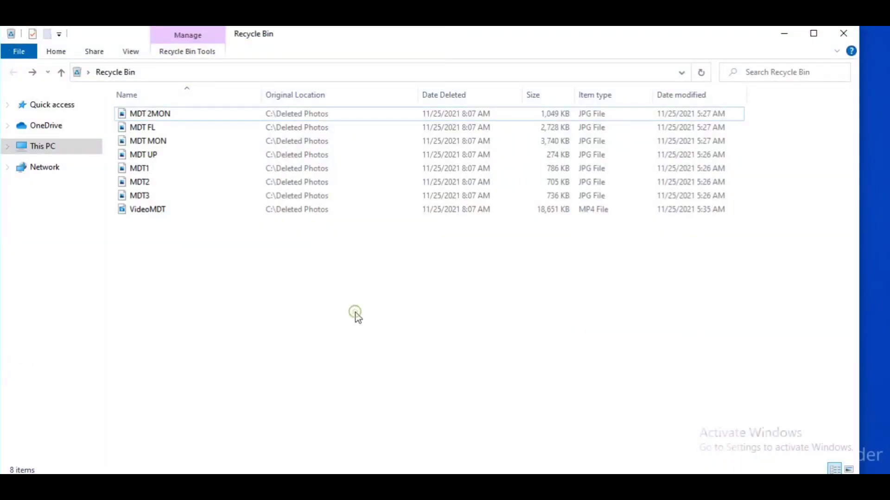
{"action": "key", "text": "ctrl+a"}
{"action": "key", "text": "Delete"}
{"action": "key", "text": "Return"}
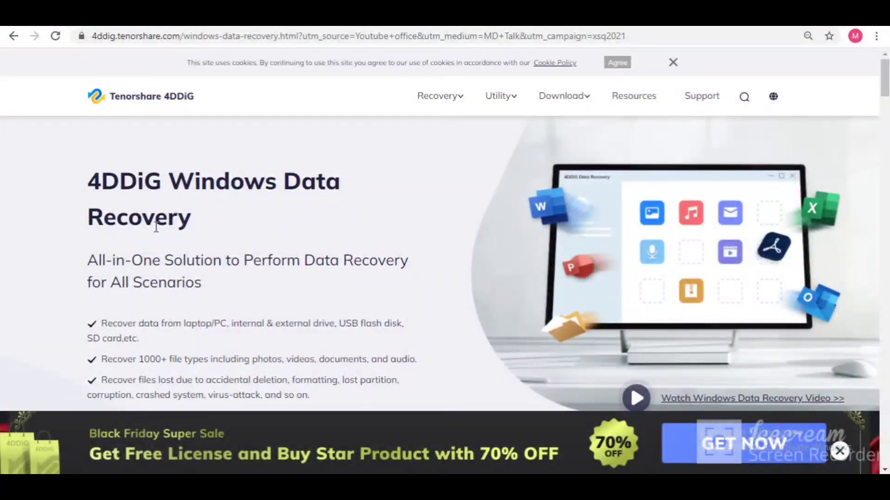
Step: Download the free Windows version of 4DDiG from its product page, run the installer and install the program
{"action": "scroll", "coordinate": [169, 251], "scroll_direction": "down", "scroll_amount": 10}
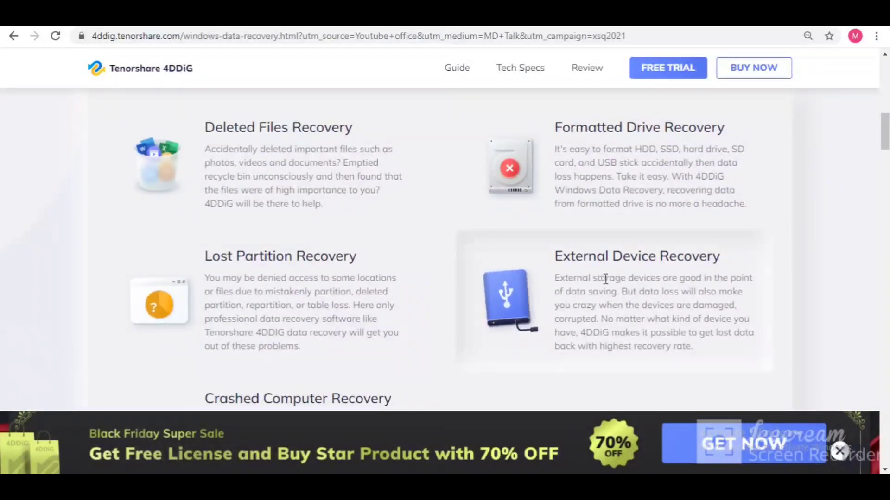
{"action": "scroll", "coordinate": [267, 372], "scroll_direction": "down", "scroll_amount": 1}
{"action": "scroll", "coordinate": [266, 372], "scroll_direction": "down", "scroll_amount": 3}
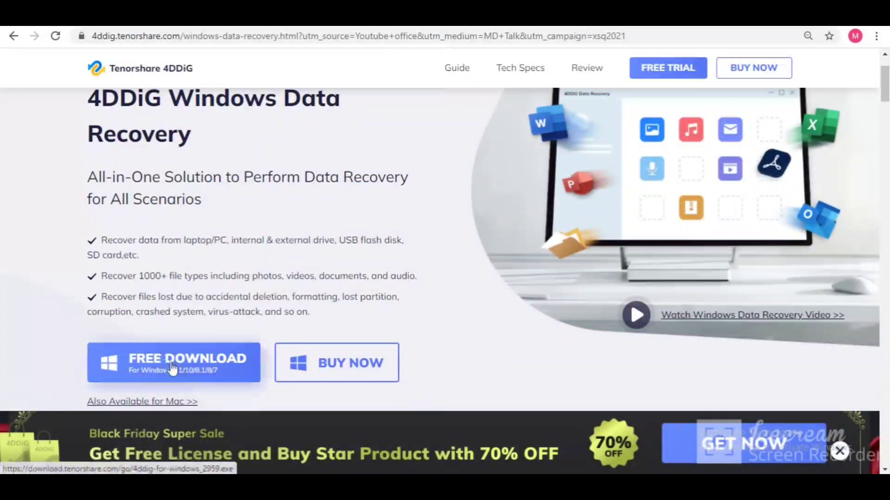
{"action": "left_click", "coordinate": [173, 369]}
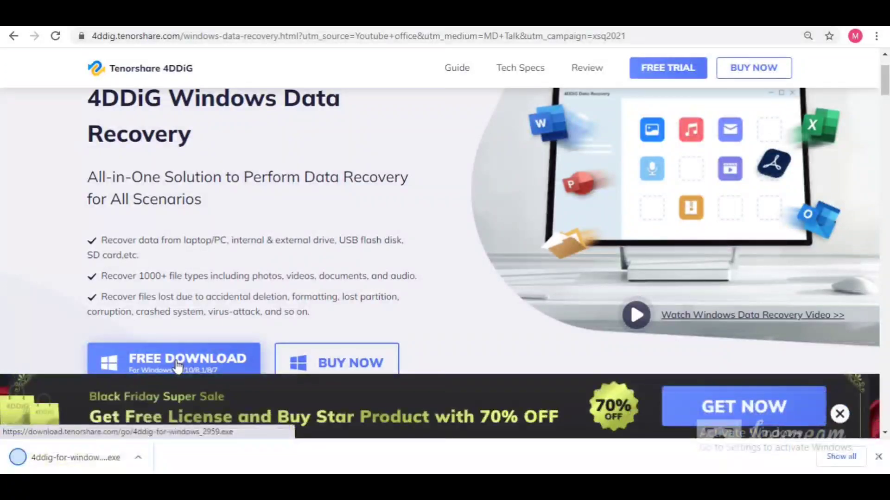
{"action": "left_click", "coordinate": [95, 462]}
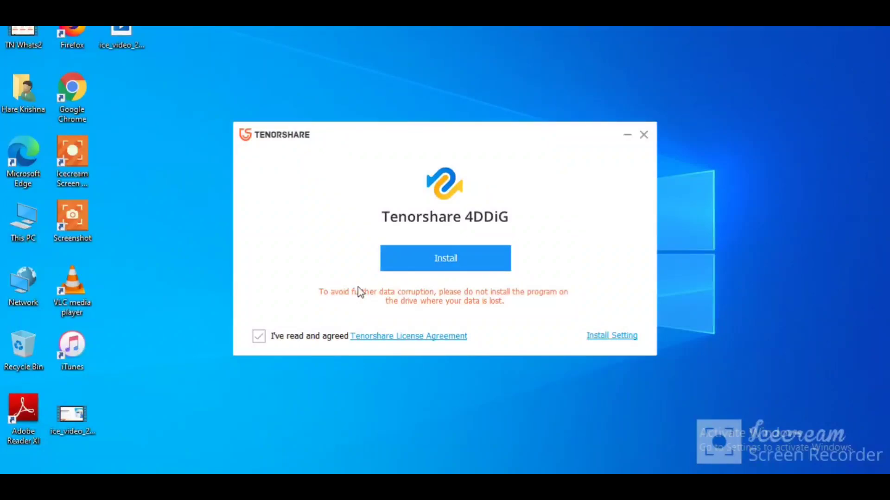
{"action": "left_click", "coordinate": [426, 264]}
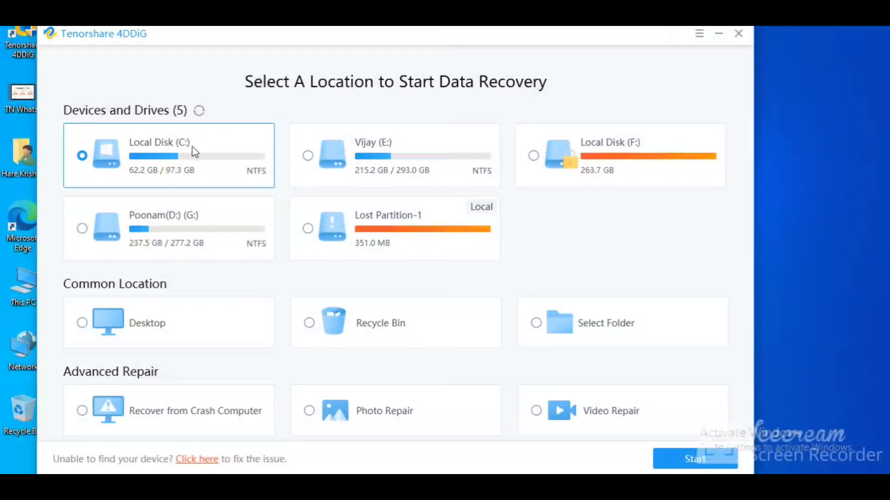
{"action": "left_click", "coordinate": [587, 166]}
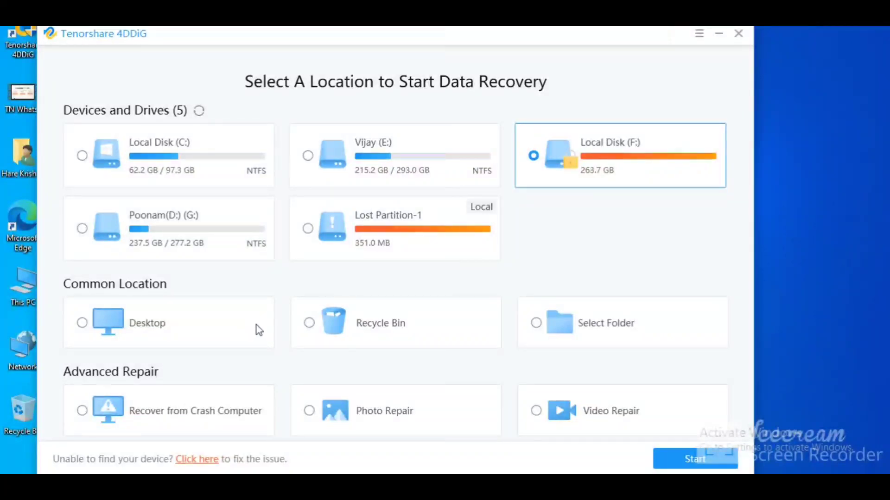
{"action": "left_click", "coordinate": [335, 331]}
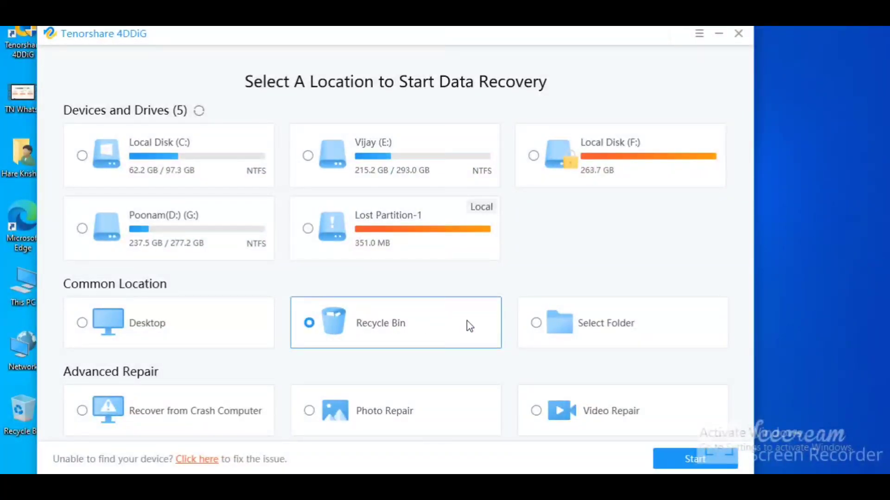
{"action": "left_click", "coordinate": [536, 323]}
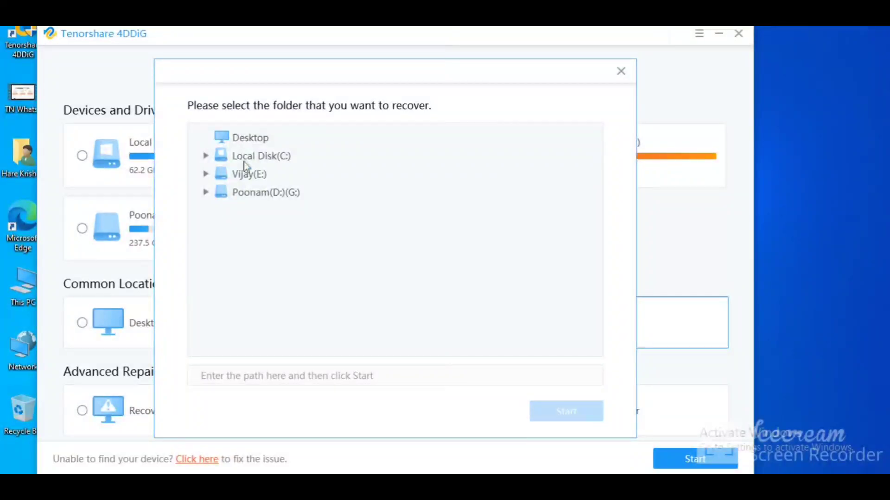
{"action": "left_click", "coordinate": [621, 73]}
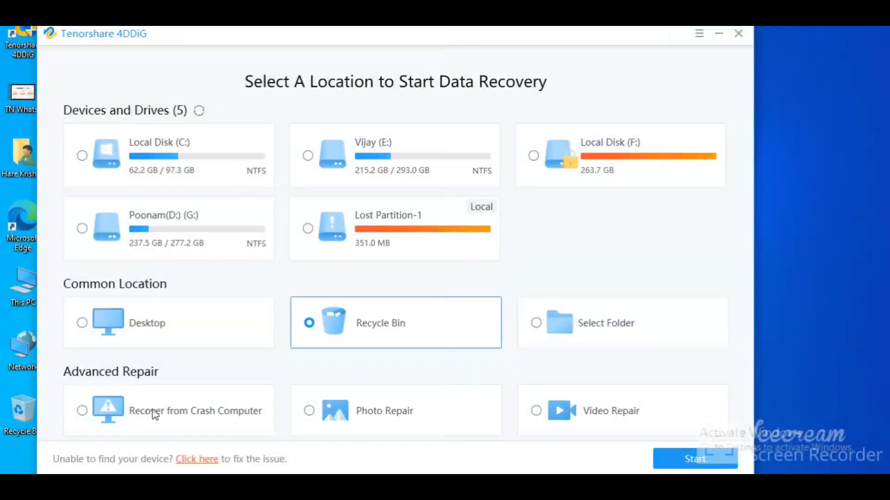
Step: Scan Local Disk (C:) for lost data and show the results grouped by file type
{"action": "left_click", "coordinate": [140, 157]}
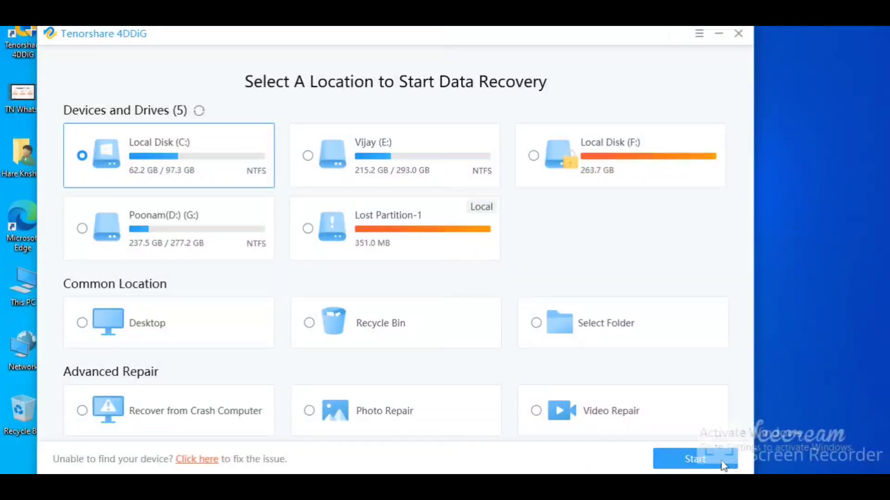
{"action": "left_click", "coordinate": [693, 467]}
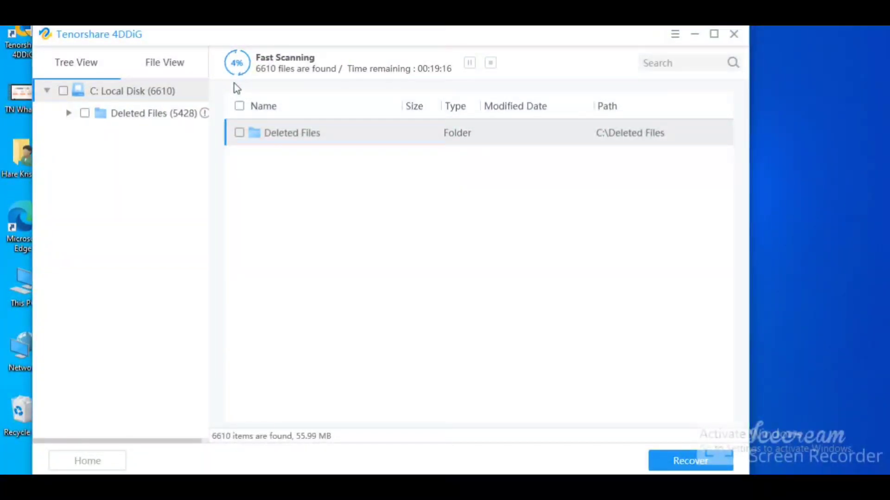
{"action": "double_click", "coordinate": [307, 135]}
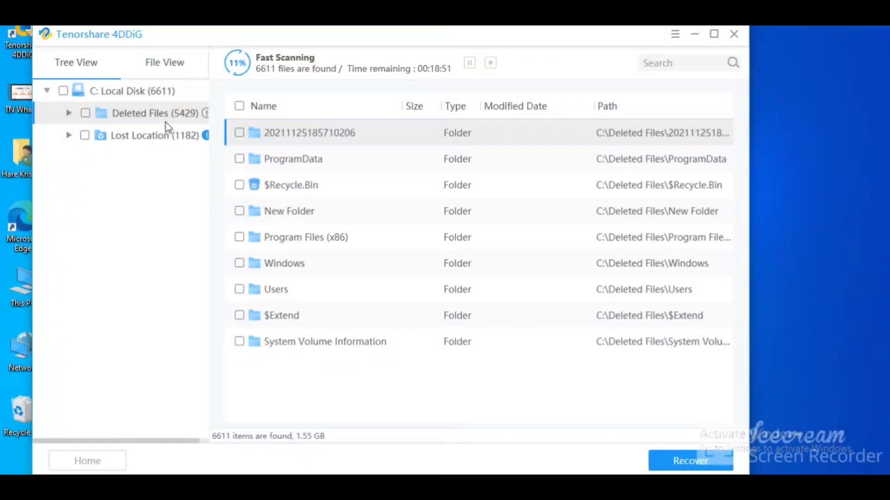
{"action": "left_click", "coordinate": [157, 63]}
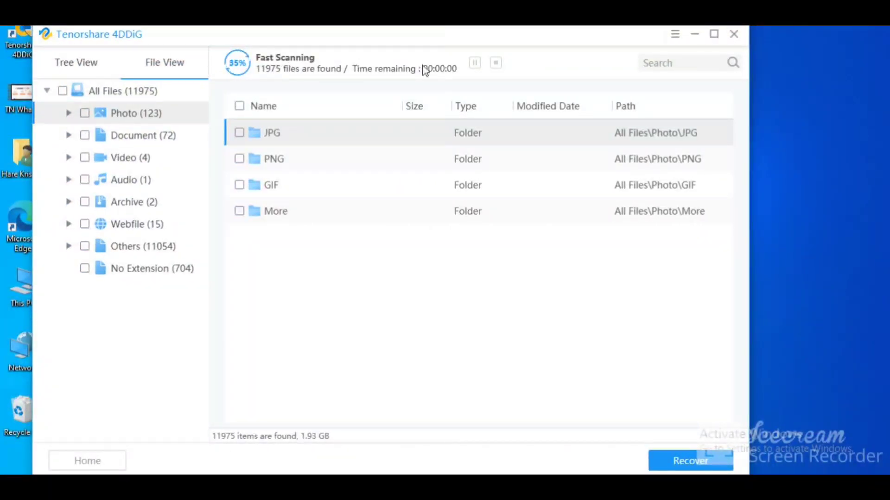
Step: Search the scan results for "mdt"
{"action": "left_click", "coordinate": [664, 68]}
{"action": "type", "text": "md"}
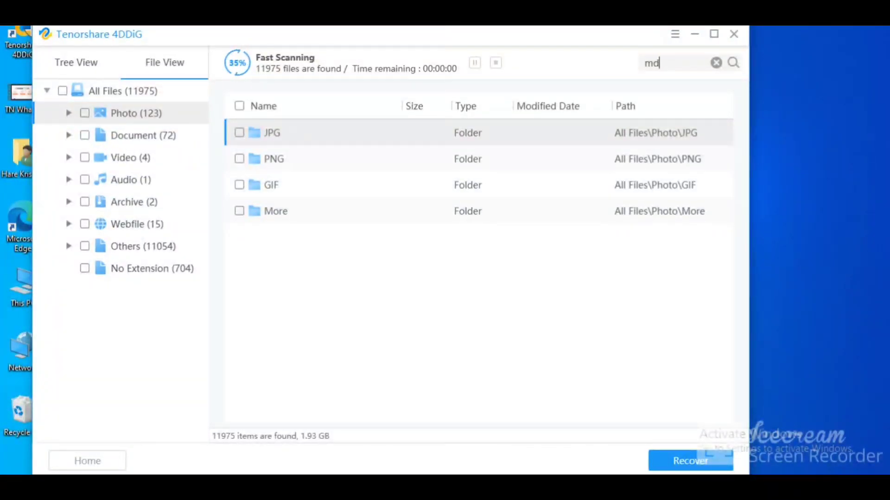
{"action": "type", "text": "t"}
{"action": "left_click", "coordinate": [733, 63]}
Step: Mark the second copy of each file for recovery: VideoMDT, MDT UP, MDT 2MON, MDT FL, MDT2, MDT MON, MDT1 and MDT3
{"action": "left_click", "coordinate": [63, 159]}
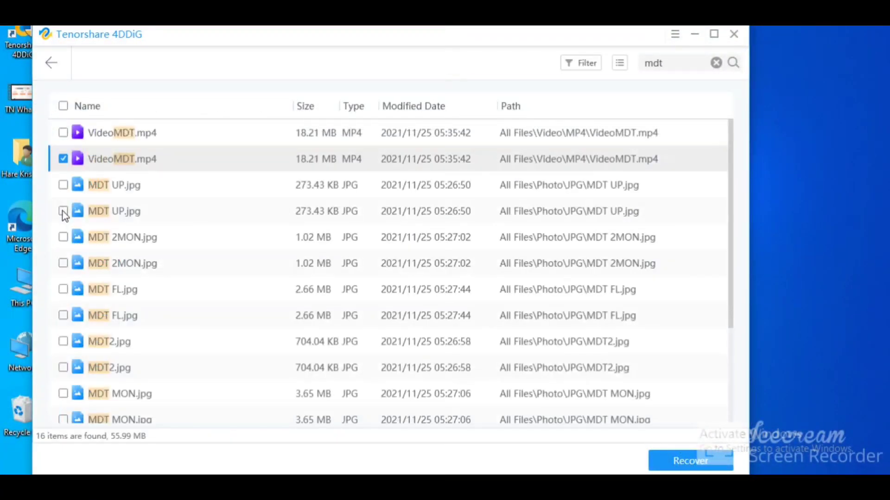
{"action": "left_click", "coordinate": [63, 263]}
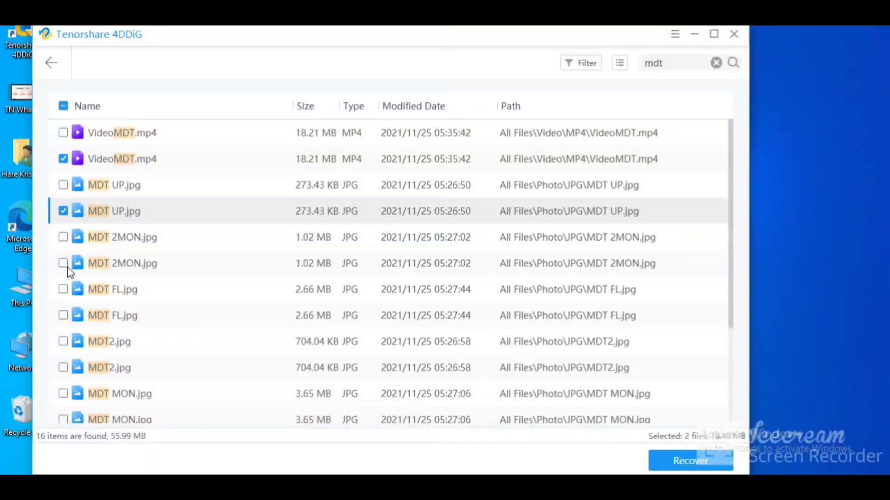
{"action": "left_click", "coordinate": [63, 317]}
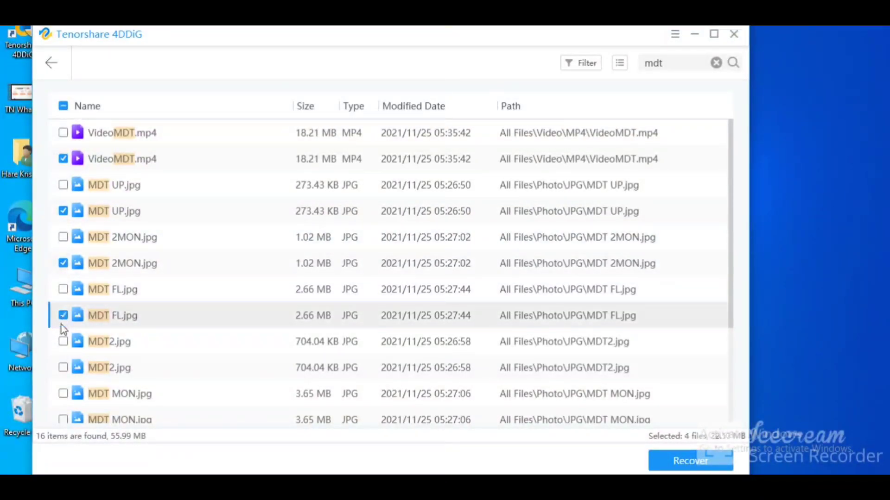
{"action": "left_click", "coordinate": [63, 368]}
{"action": "scroll", "coordinate": [63, 421], "scroll_direction": "down", "scroll_amount": 1}
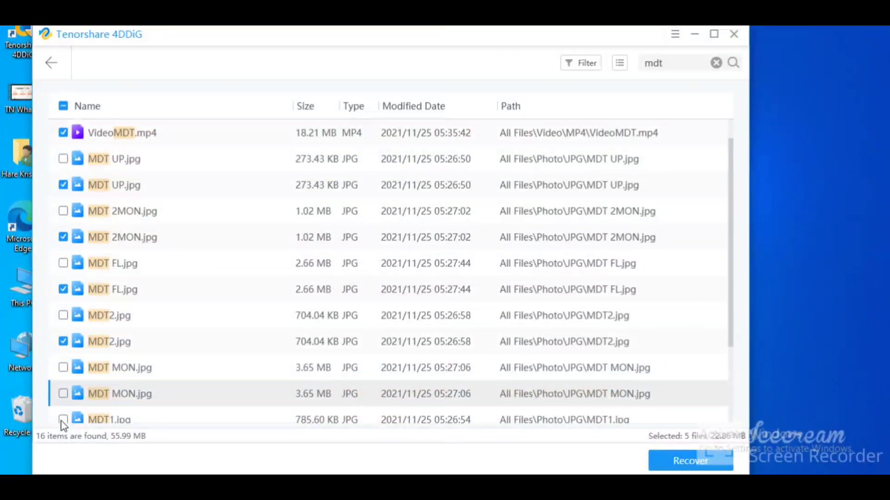
{"action": "left_click", "coordinate": [63, 394]}
{"action": "scroll", "coordinate": [64, 407], "scroll_direction": "down", "scroll_amount": 4}
{"action": "left_click", "coordinate": [63, 342]}
{"action": "left_click", "coordinate": [63, 394]}
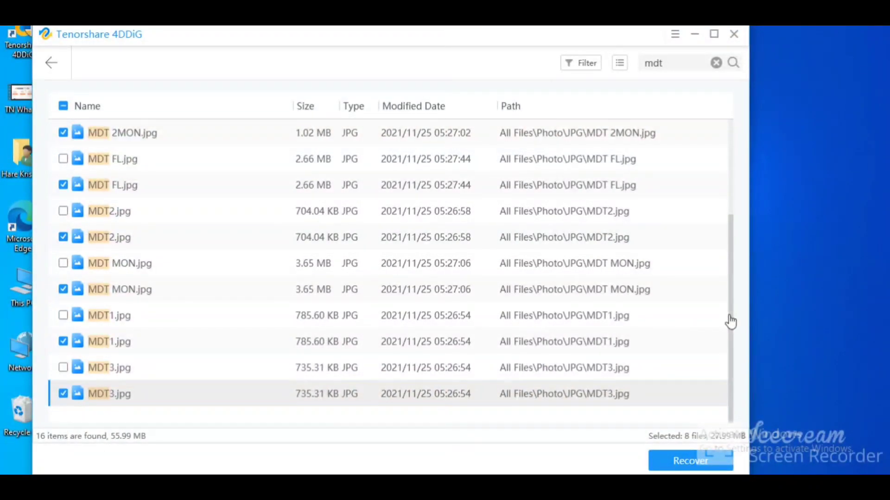
{"action": "left_click_drag", "start_coordinate": [730, 321], "coordinate": [726, 232]}
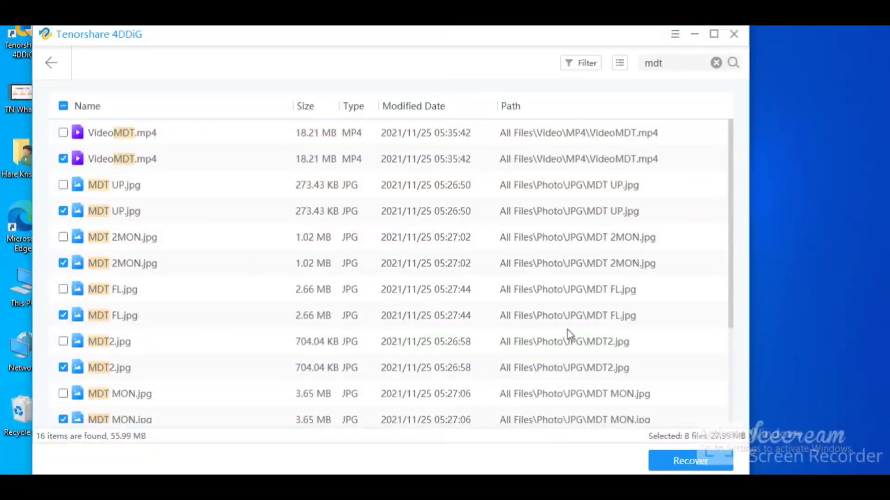
Step: Recover the marked files to the Deleted Photos folder on Local Disk (C:), accepting the lost-partition path
{"action": "left_click", "coordinate": [704, 461]}
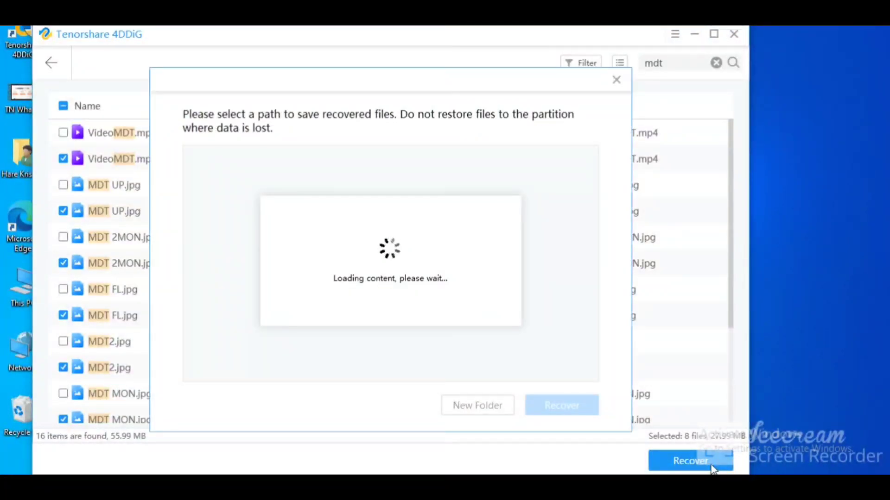
{"action": "left_click", "coordinate": [236, 183]}
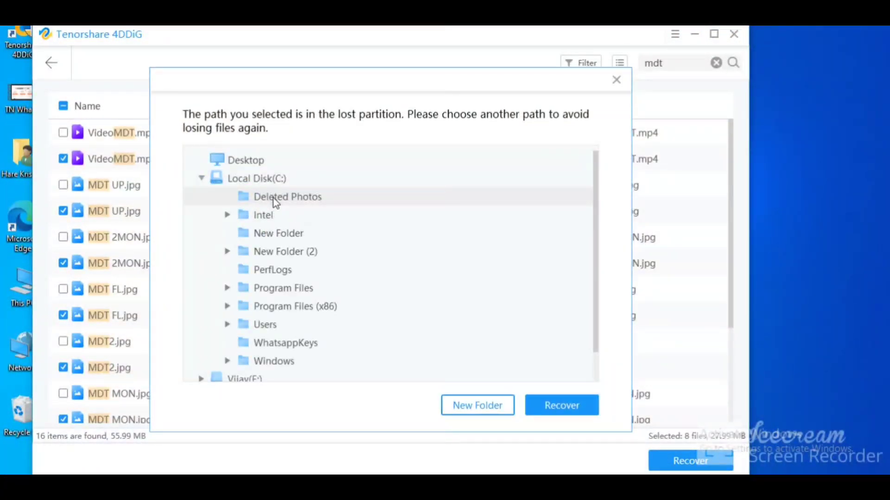
{"action": "left_click", "coordinate": [562, 410]}
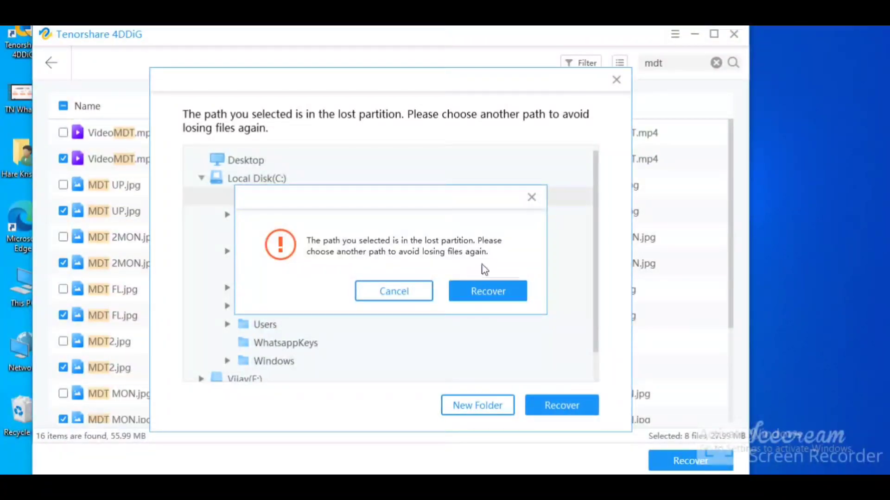
{"action": "left_click", "coordinate": [480, 294]}
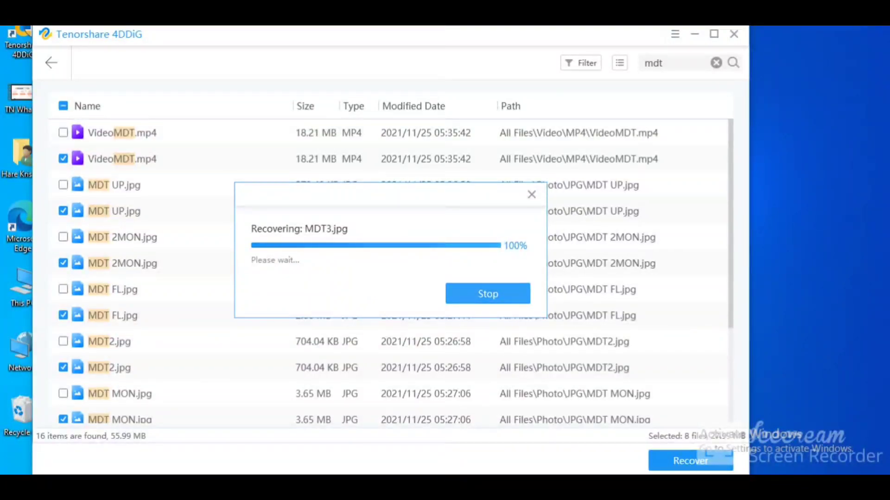
{"action": "left_click", "coordinate": [453, 291]}
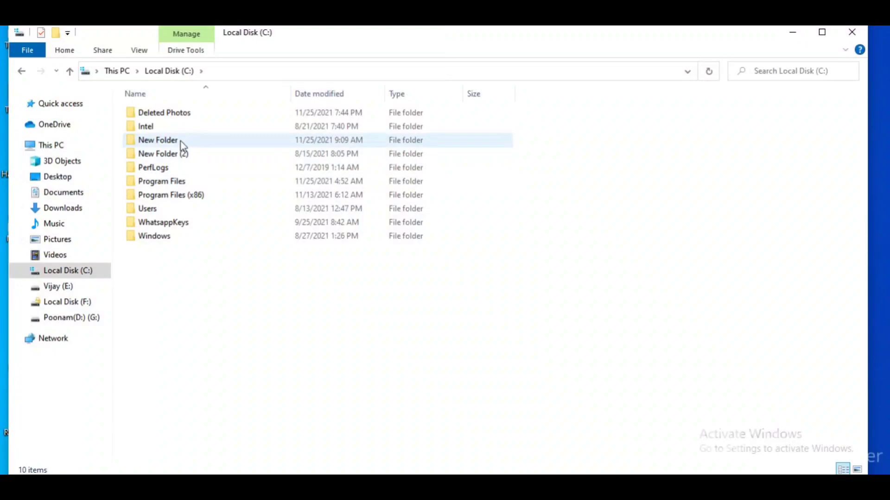
Step: Open the recovered JPG photos inside Deleted Photos on Local Disk (C:), through the 4DDIG, All Files and Photo folders
{"action": "double_click", "coordinate": [188, 113]}
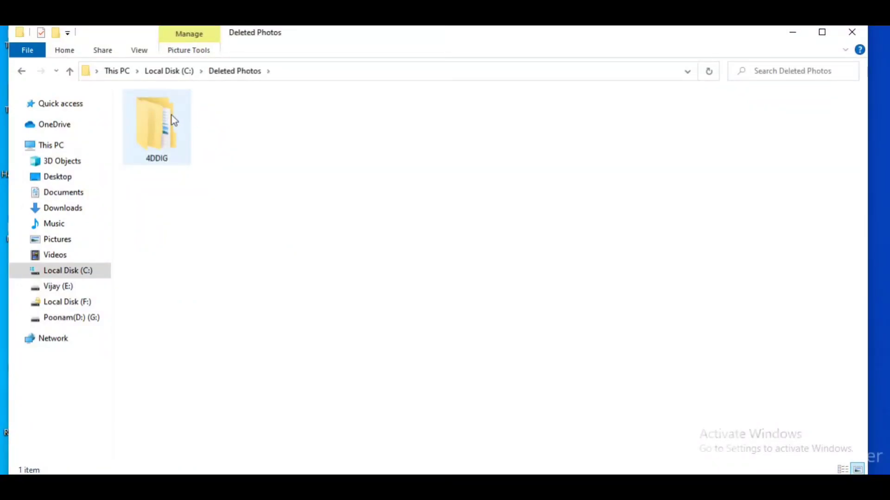
{"action": "double_click", "coordinate": [171, 116]}
{"action": "double_click", "coordinate": [171, 116]}
{"action": "double_click", "coordinate": [171, 116]}
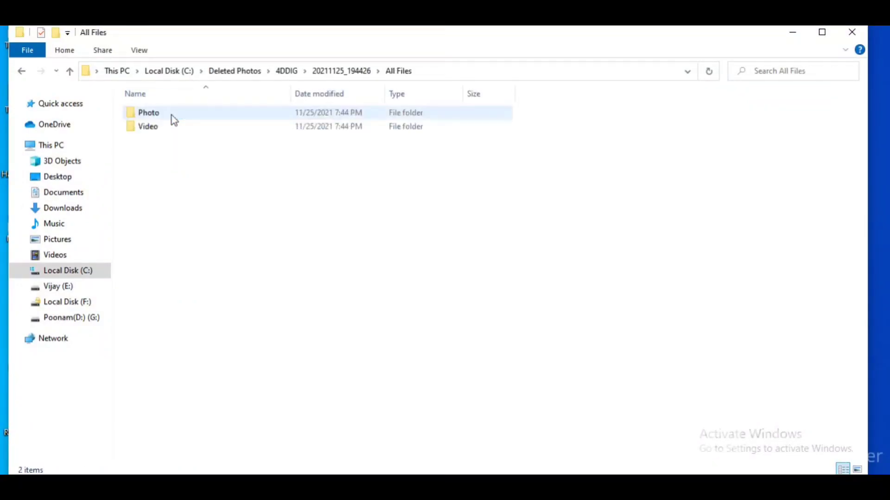
{"action": "double_click", "coordinate": [171, 116]}
{"action": "double_click", "coordinate": [159, 118]}
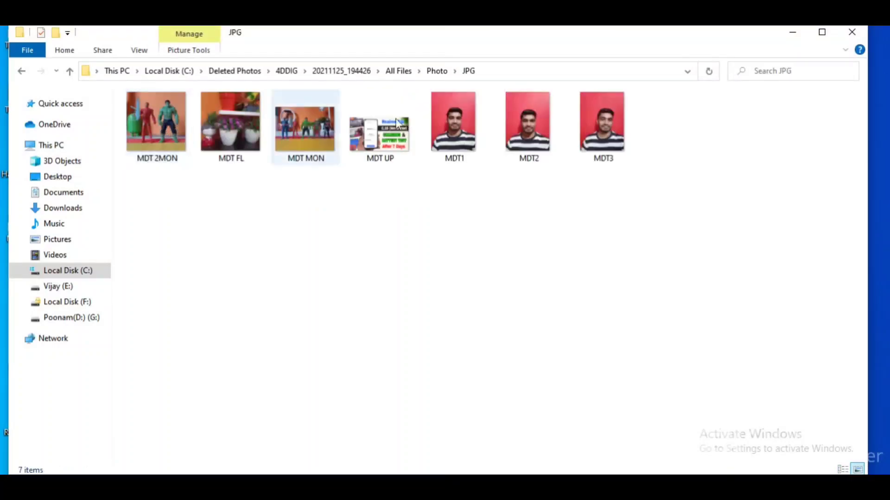
Step: Return to the All Files folder and open the recovered Video folder and its contents
{"action": "key", "text": "BackSpace"}
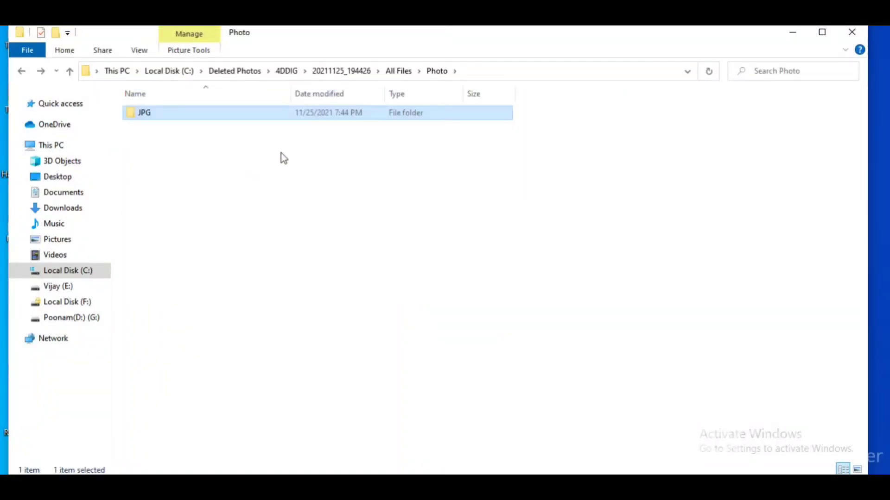
{"action": "key", "text": "BackSpace"}
{"action": "double_click", "coordinate": [255, 130]}
{"action": "double_click", "coordinate": [232, 115]}
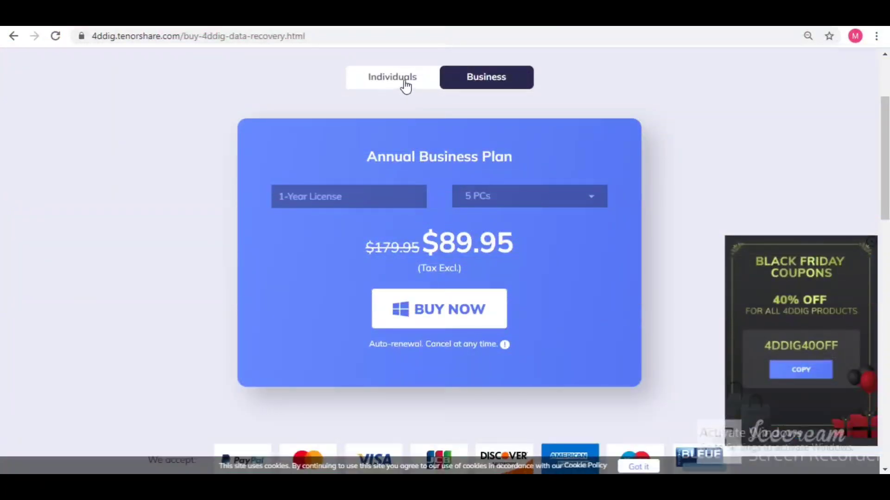
Step: Compare the Individuals and Business license plans and prices on the 4DDiG purchase page
{"action": "left_click", "coordinate": [408, 85]}
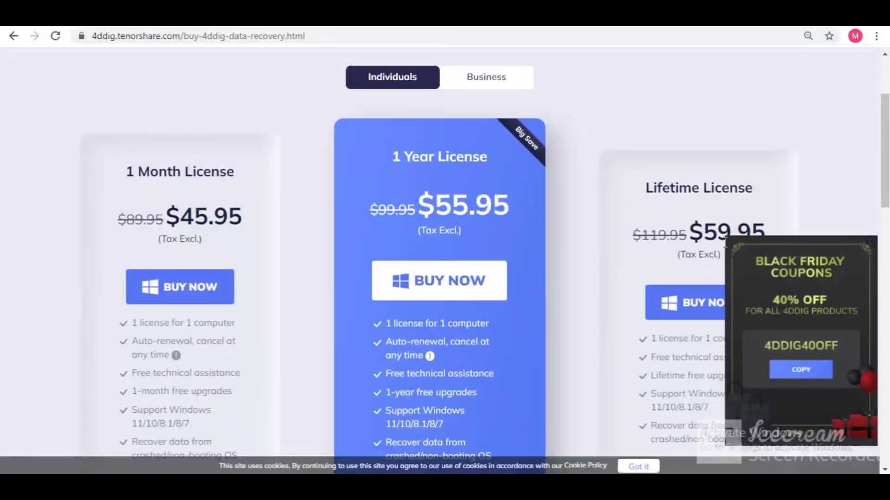
{"action": "left_click", "coordinate": [485, 90]}
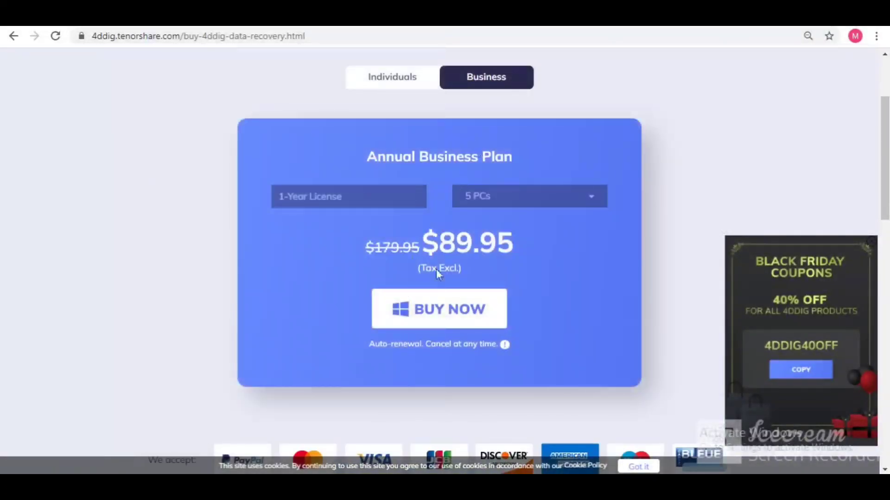
{"action": "left_click", "coordinate": [401, 76]}
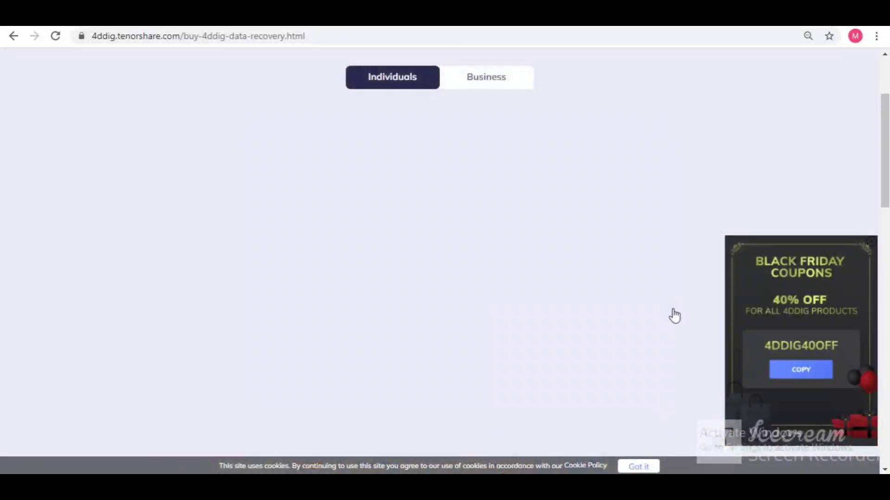
Step: Look through the Black Friday sale page's free license code offer, then return to the Windows Data Recovery product page
{"action": "left_click", "coordinate": [819, 307]}
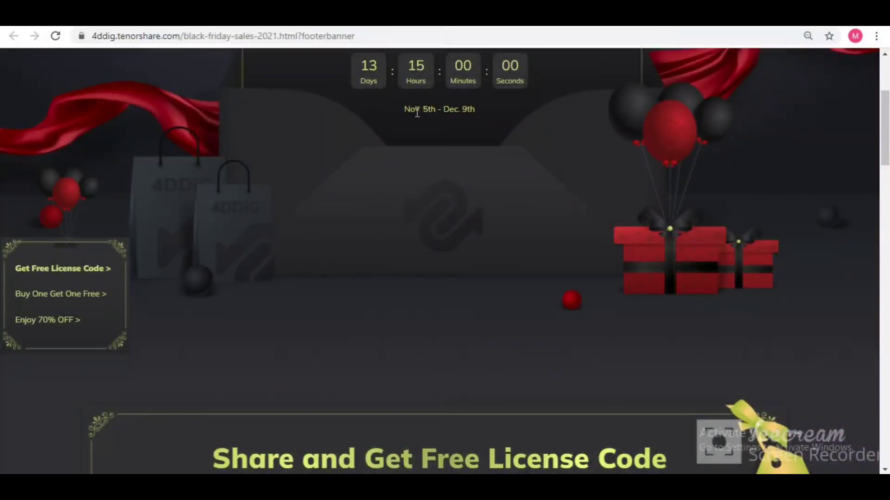
{"action": "scroll", "coordinate": [446, 243], "scroll_direction": "down", "scroll_amount": 4}
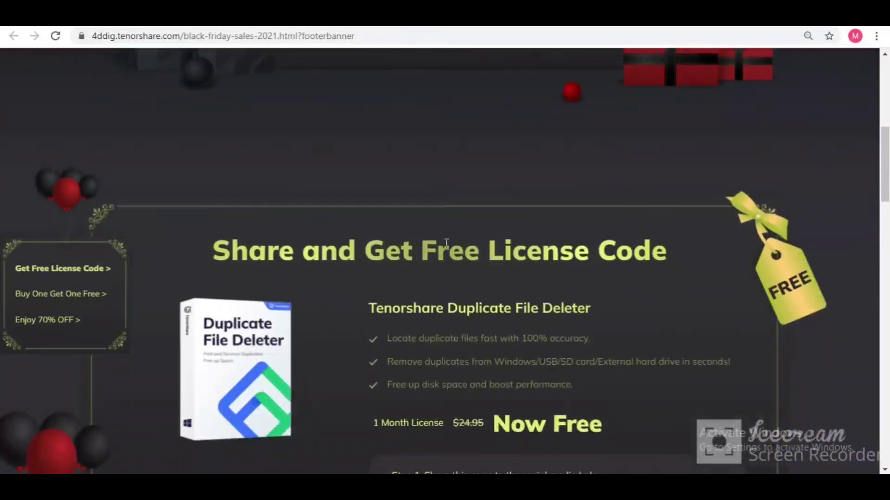
{"action": "scroll", "coordinate": [447, 242], "scroll_direction": "down", "scroll_amount": 3}
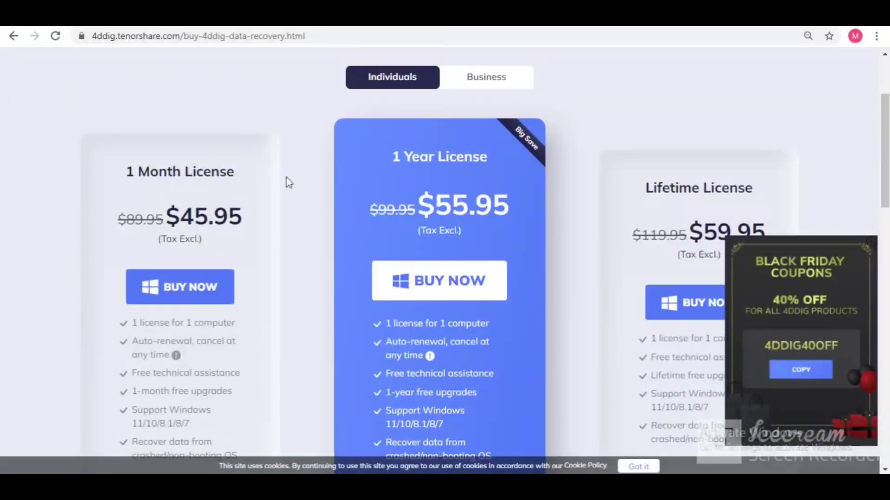
{"action": "key", "text": "alt+Left"}
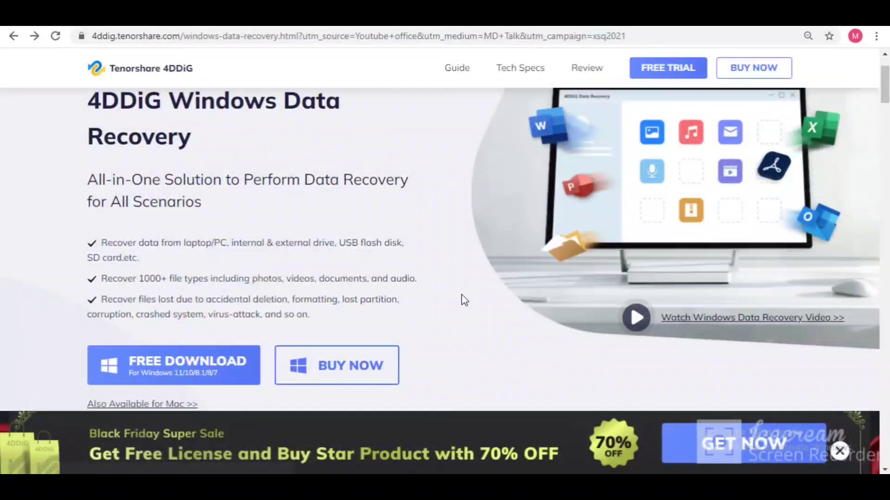